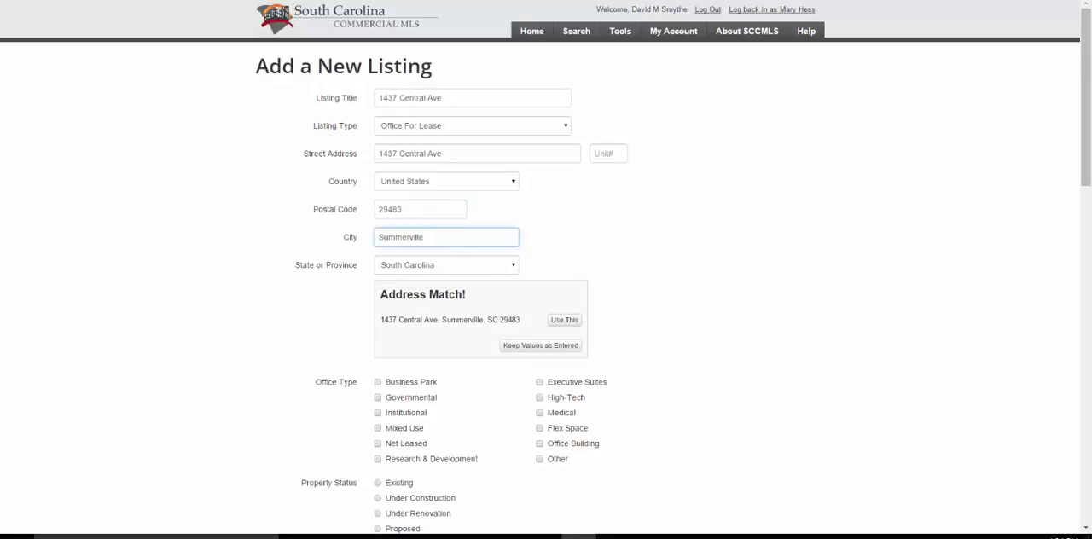
- Accept the matched address and classify the property as an Office Building with Existing status
click(564, 319)
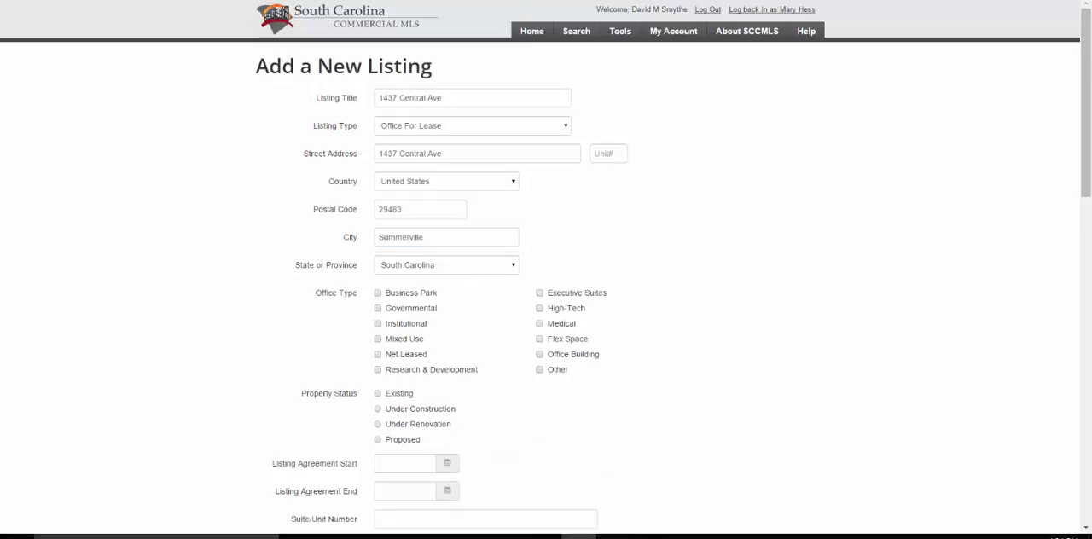
click(540, 354)
scroll(546, 270, down, 4)
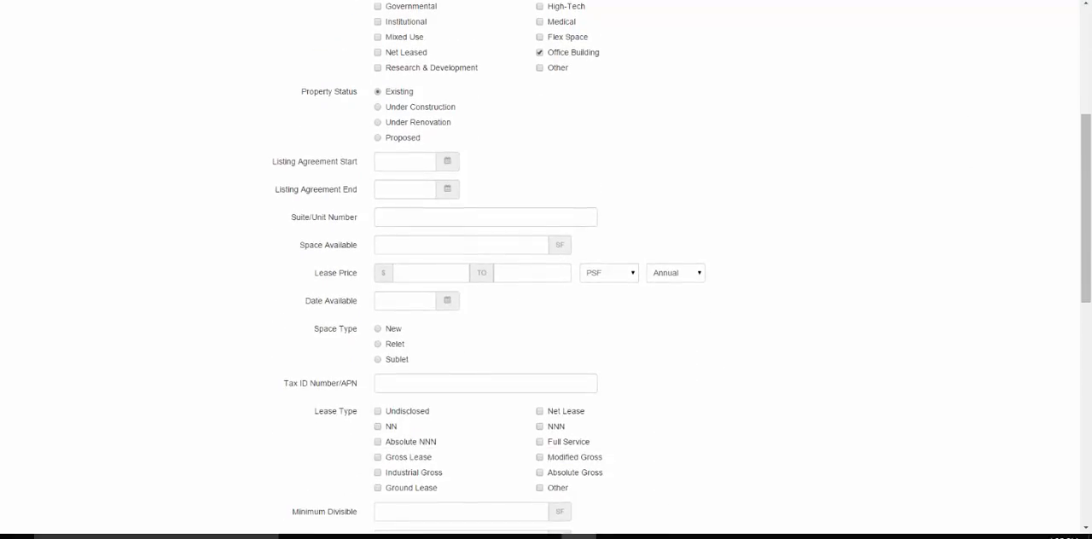
- Set the listing agreement to start on 10/05/2015 and end on 10/31/2015
click(405, 161)
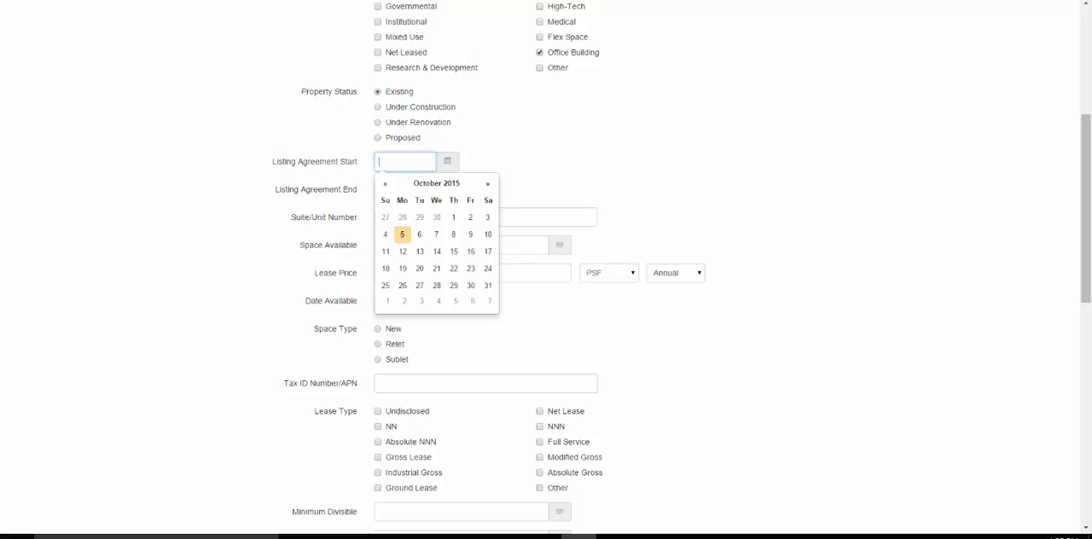
click(403, 235)
click(405, 190)
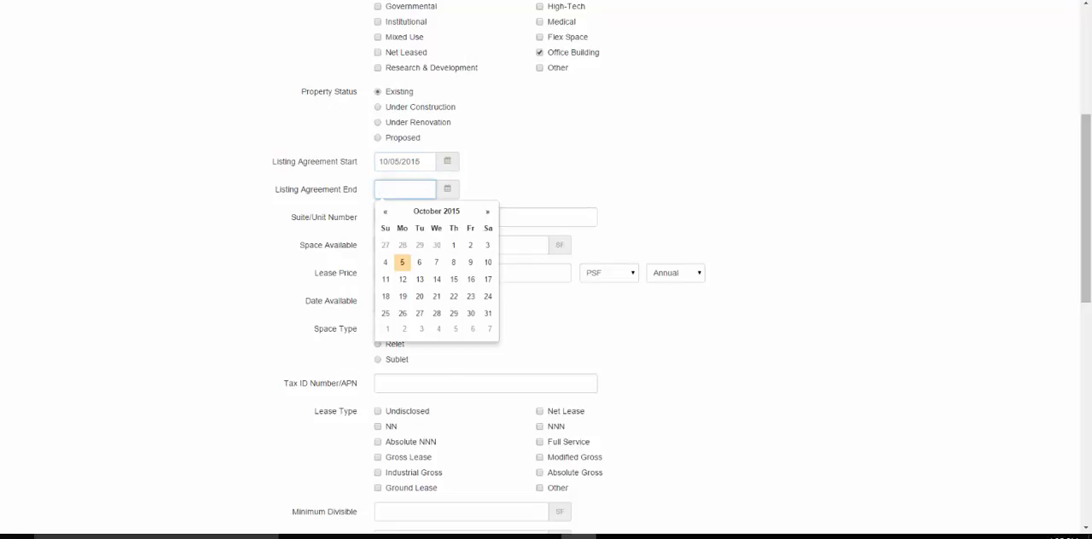
click(489, 313)
- Enter 123 as the suite/unit number and 1360 SF as the space available
click(429, 219)
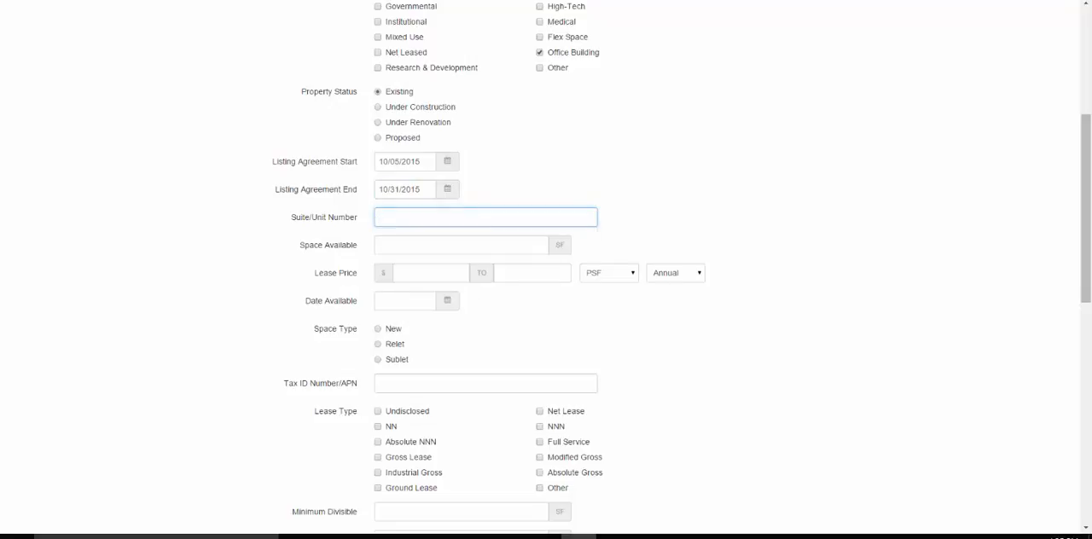
text(123)
click(383, 234)
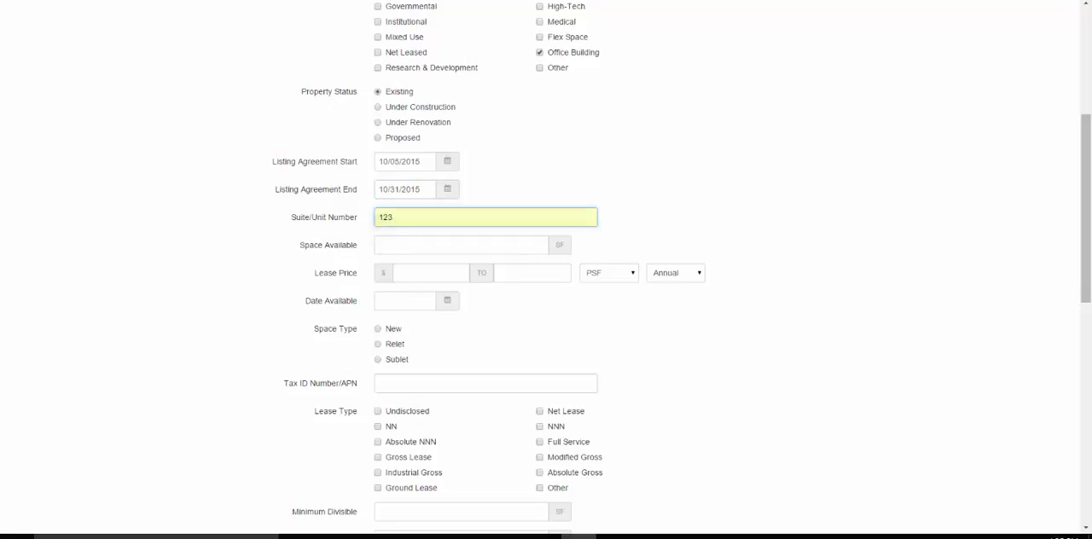
click(380, 249)
text(1360)
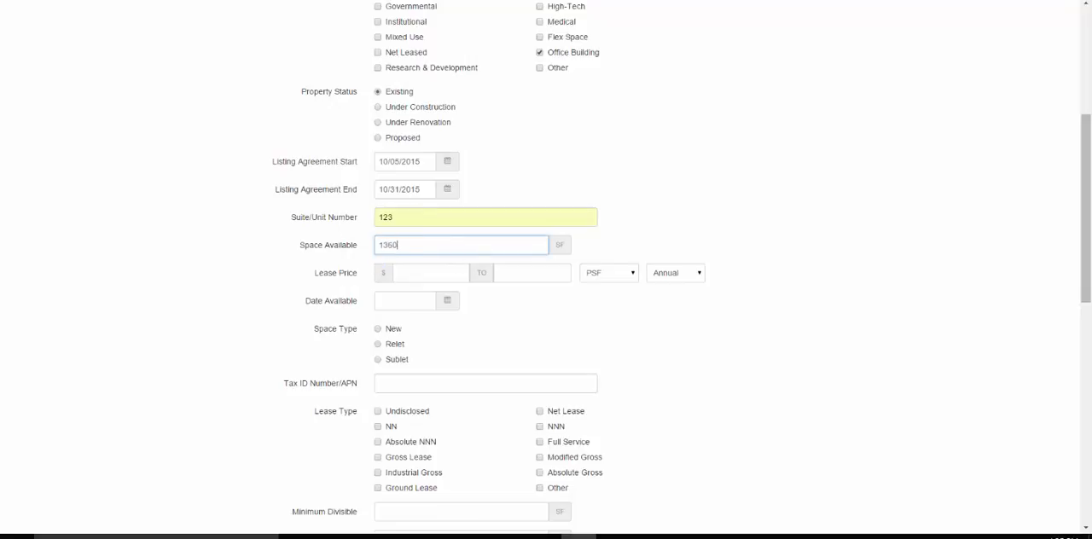
- Set the lease price to 10.00 to 10.00, charged PSF on an Annual basis
click(427, 273)
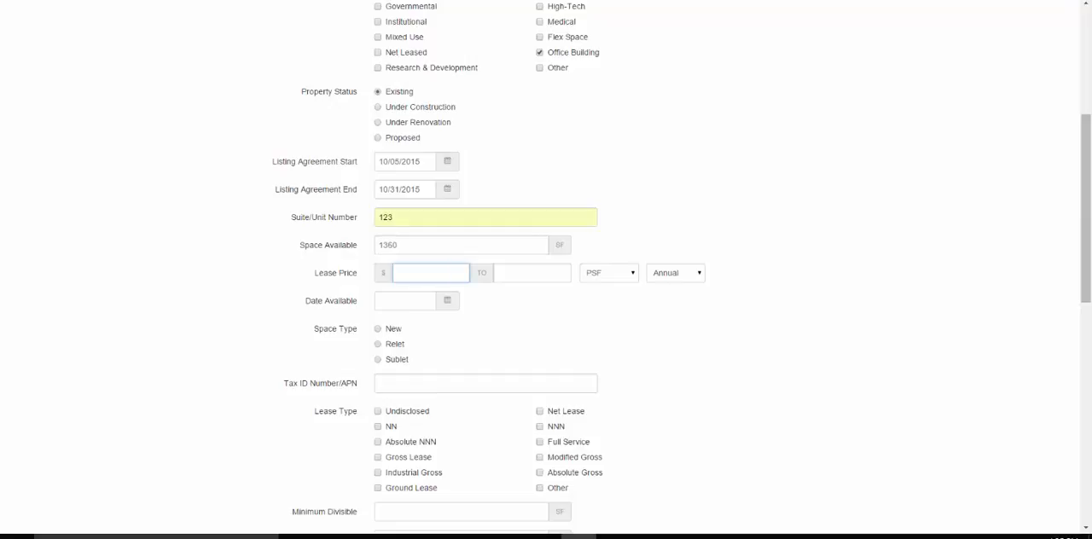
text(10)
key(Tab)
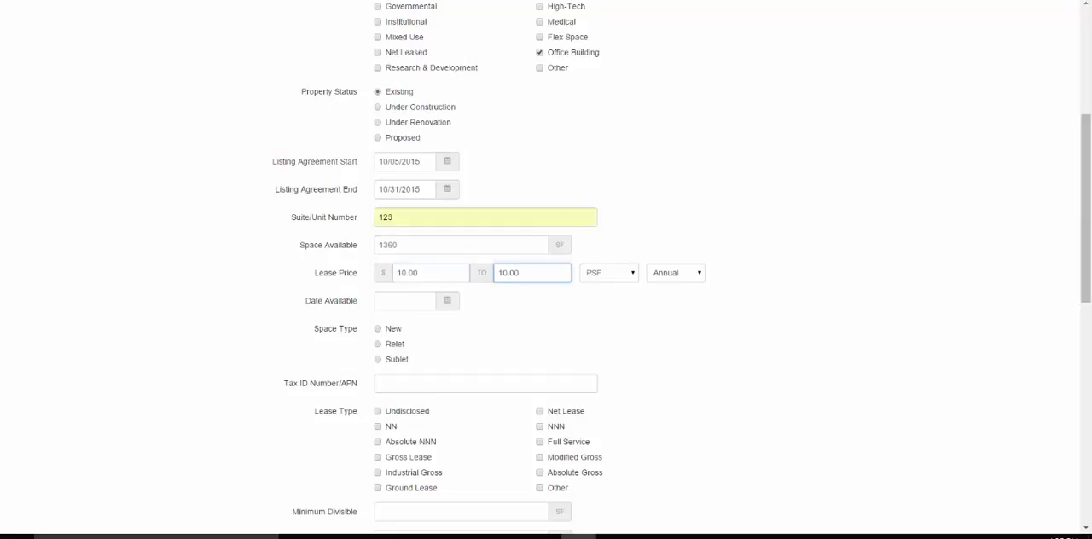
click(609, 273)
click(609, 288)
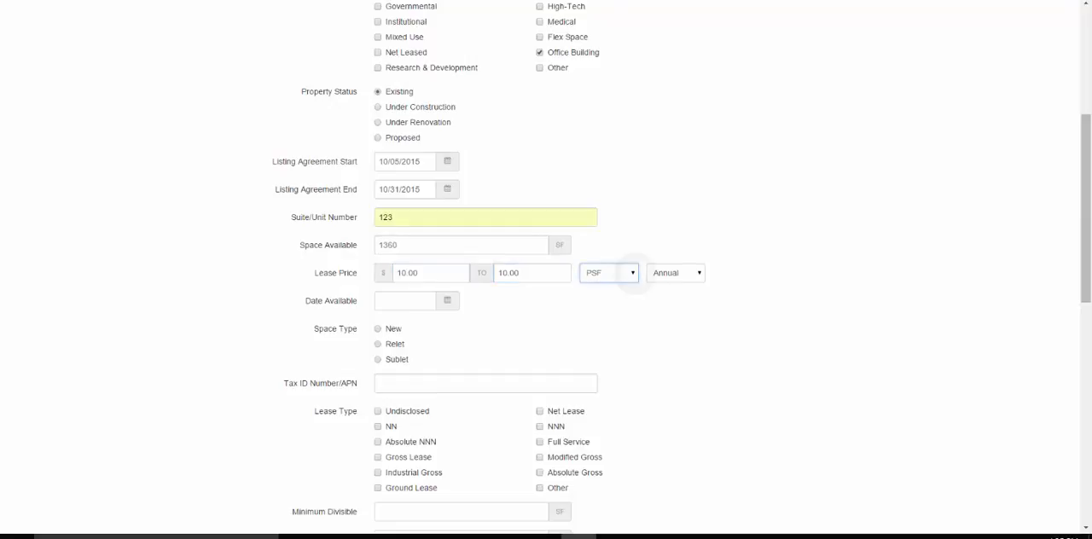
click(676, 273)
click(676, 299)
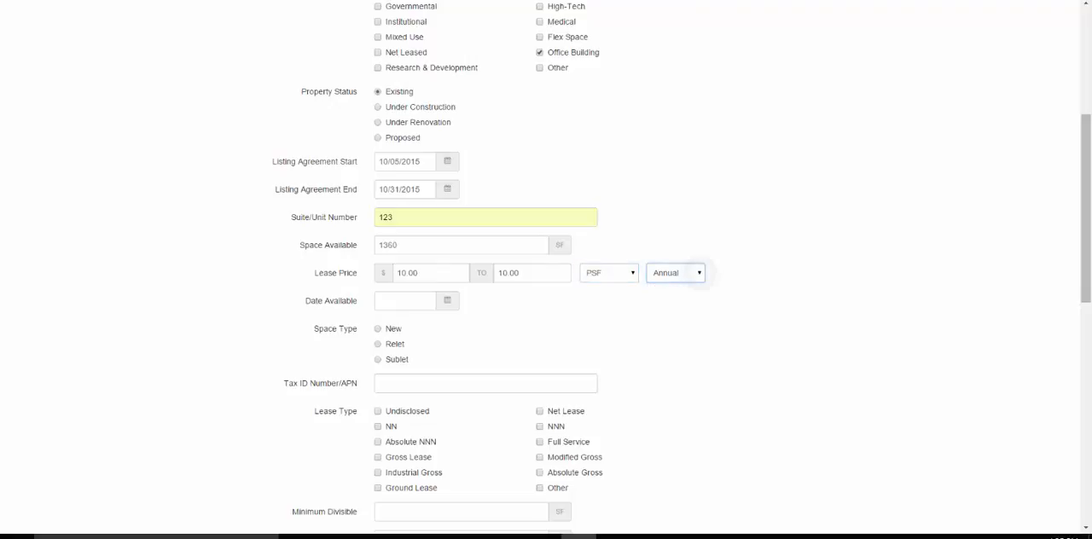
- Set the date available to 11/01/2015 and the space type to New
click(405, 301)
click(488, 160)
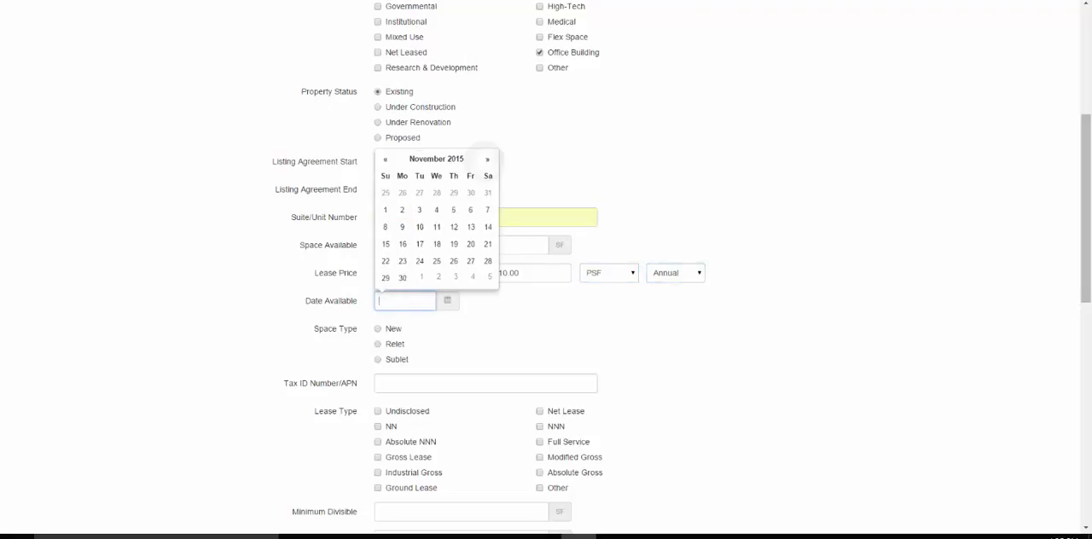
click(385, 210)
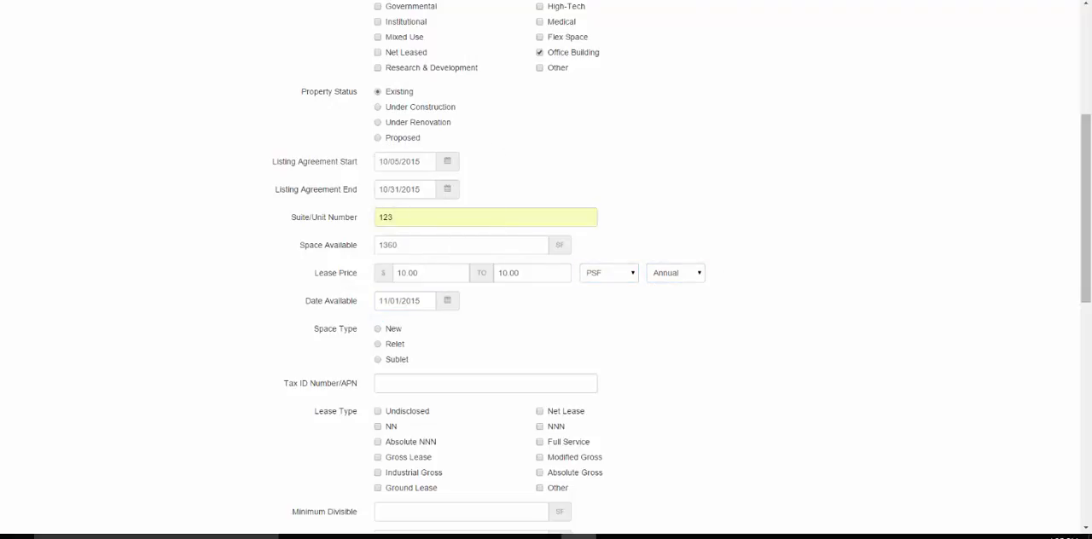
click(378, 329)
- Enter the property's tax ID number/APN and select Net Lease as the lease type
scroll(546, 273, down, 3)
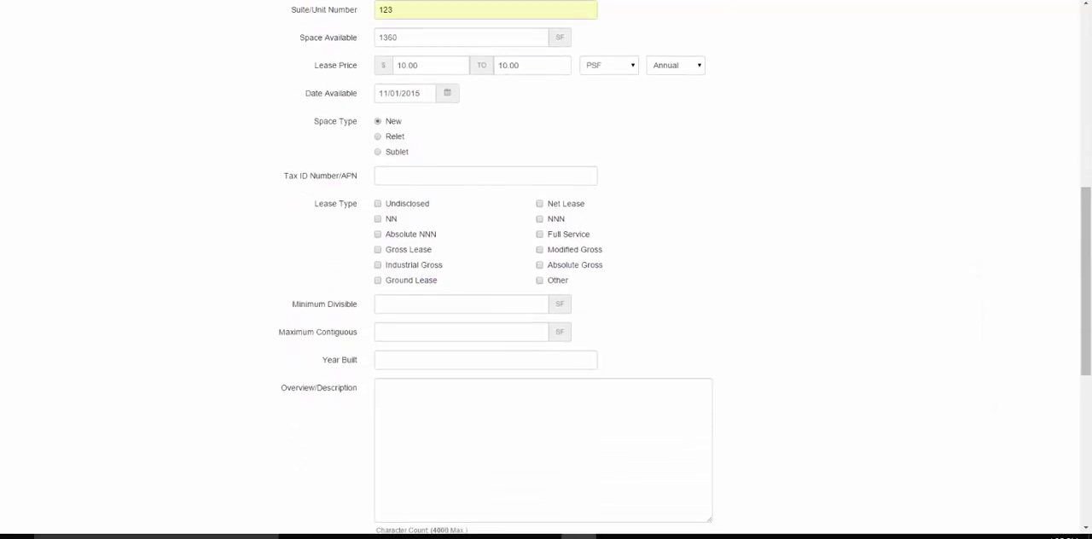
click(416, 174)
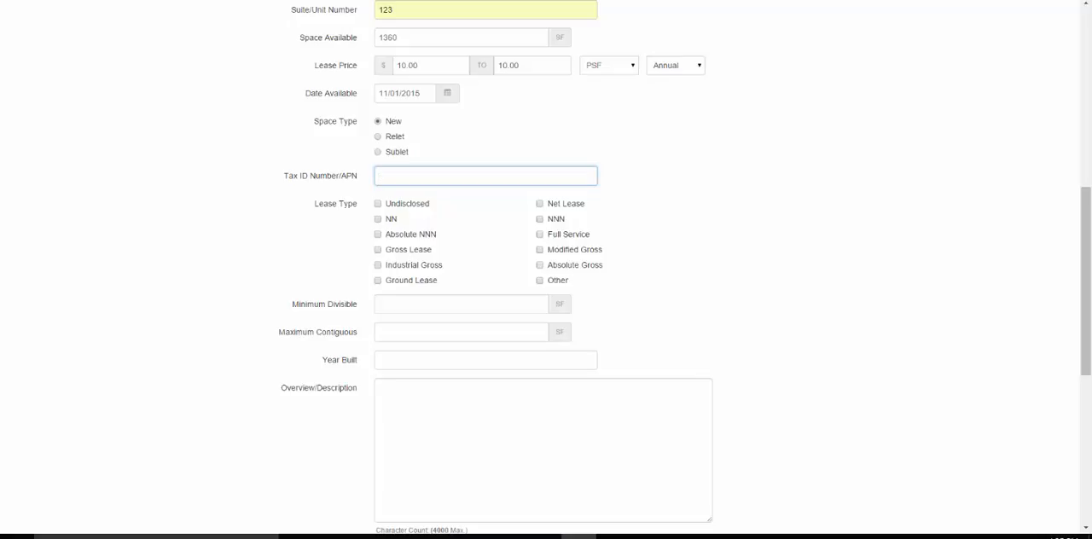
text(136-00-00-123)
click(540, 204)
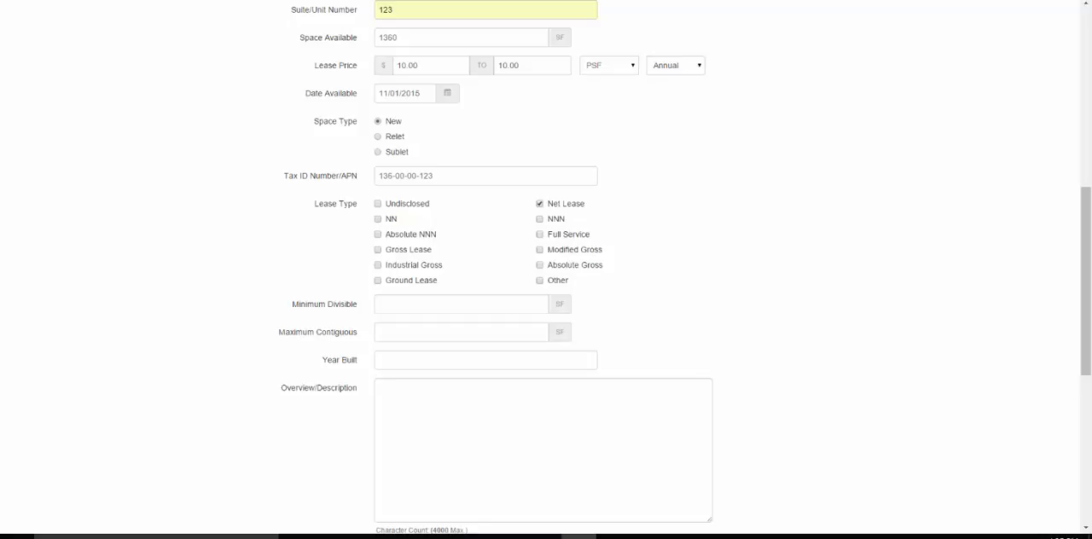
- Set minimum divisible and maximum contiguous to 1360 SF, year built to 1960, and the overview to "Public remarks section."
click(461, 304)
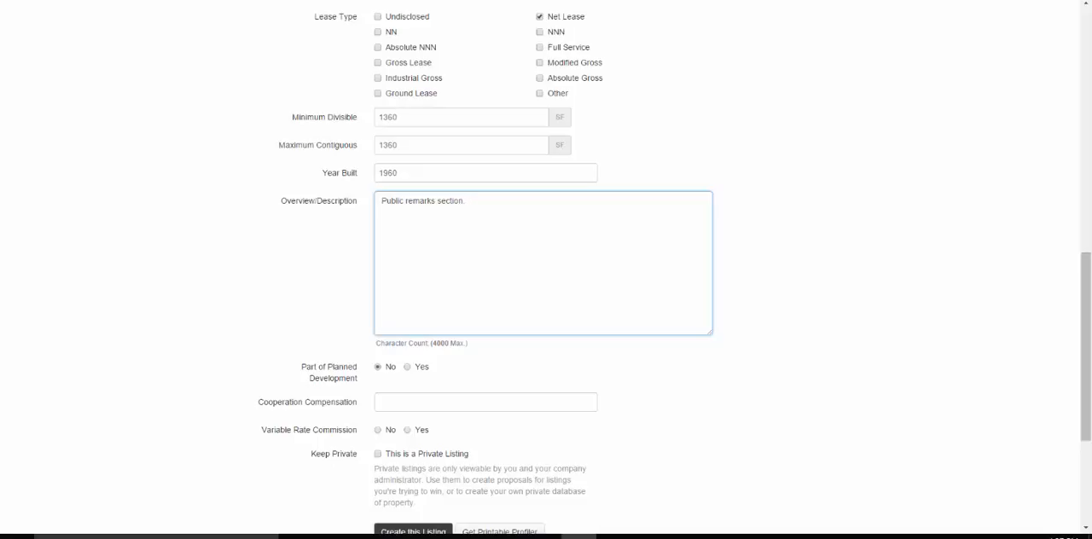
key(Tab)
- Enter $1000 cooperation compensation with no variable rate commission, and create the listing as private
scroll(547, 264, down, 2)
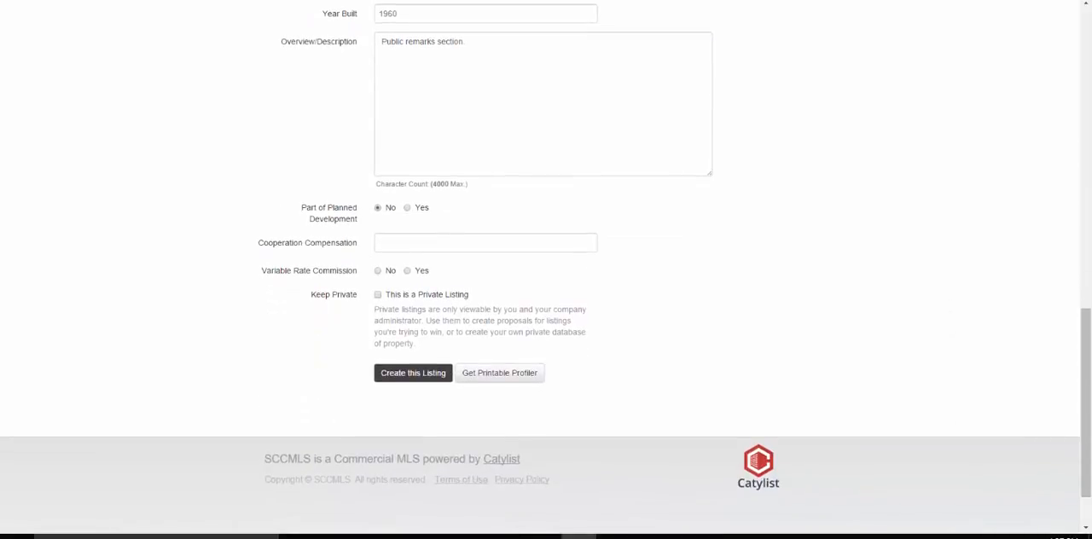
click(414, 244)
text($1000)
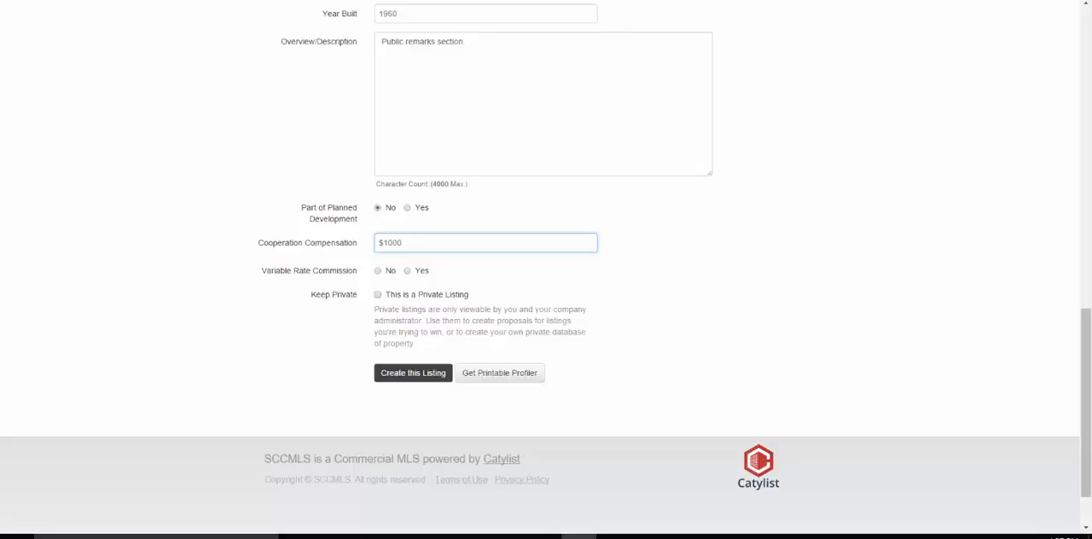
click(378, 271)
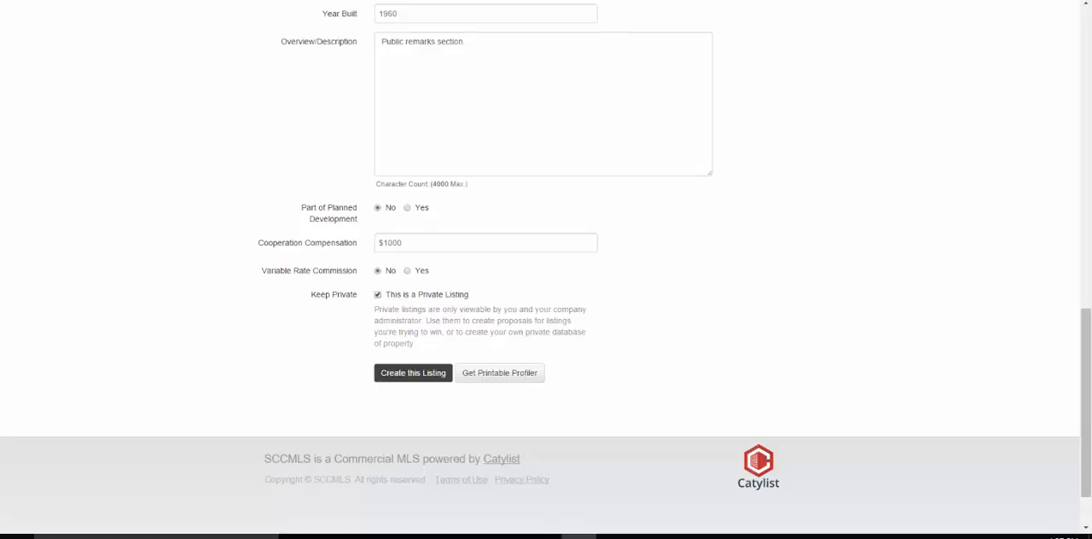
click(410, 374)
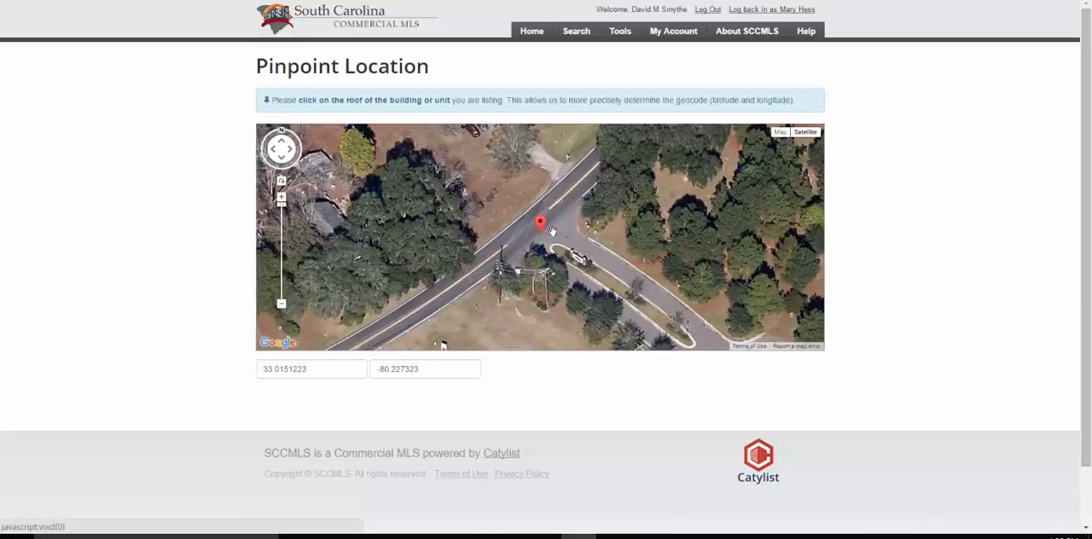
- Move the map pin from the road to the entrance of the side drive and confirm it as the property location
drag(553, 231, 580, 245)
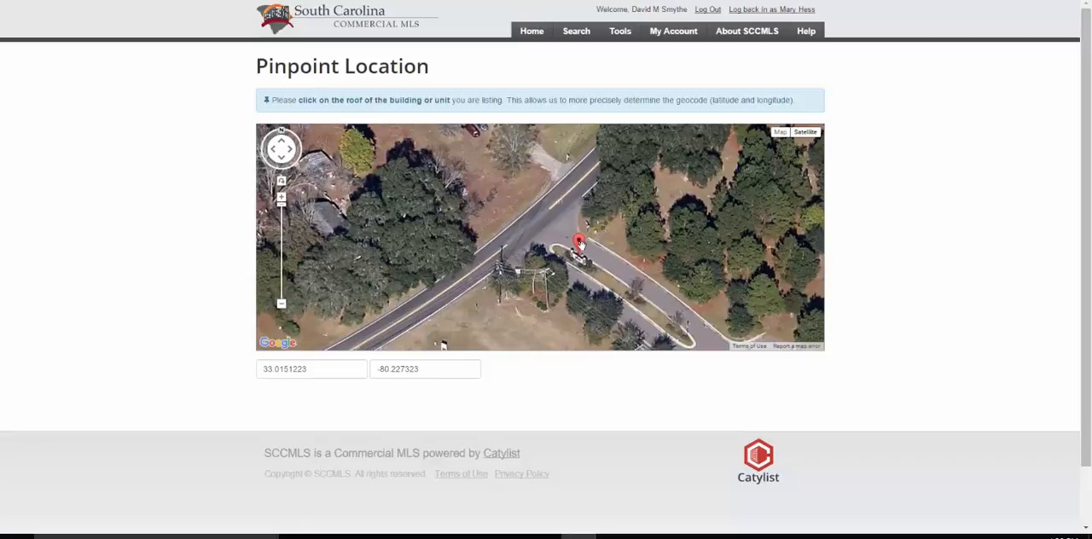
click(579, 244)
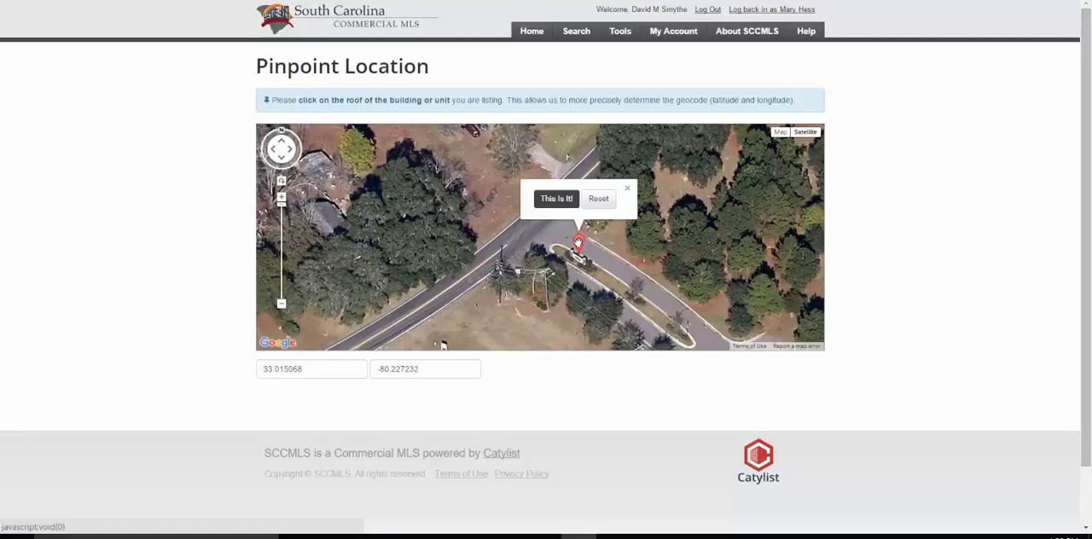
click(557, 198)
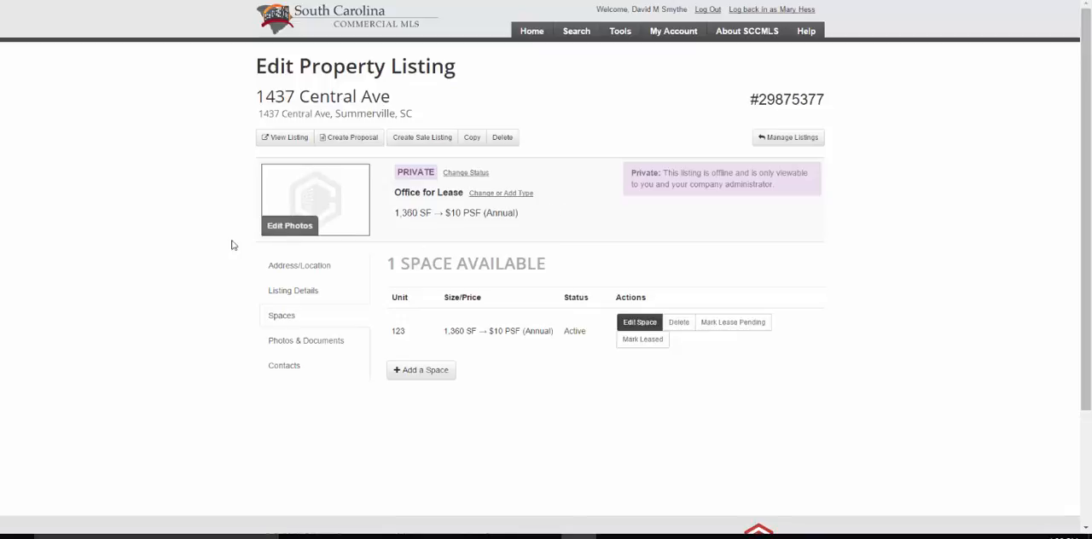
- Upload the photos 1.jpg, 2.jpg and 3.jpg to the listing
click(282, 229)
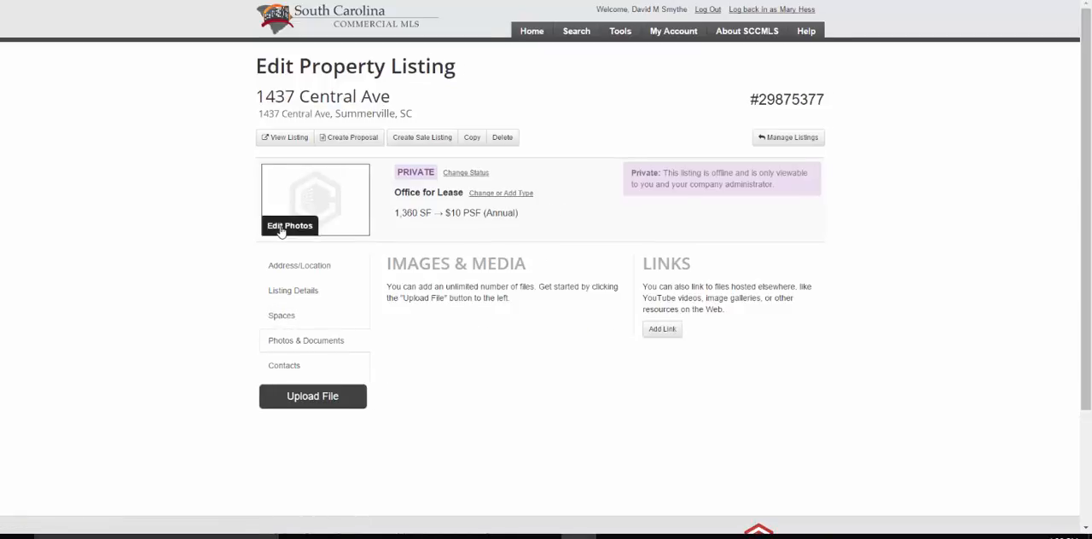
click(299, 400)
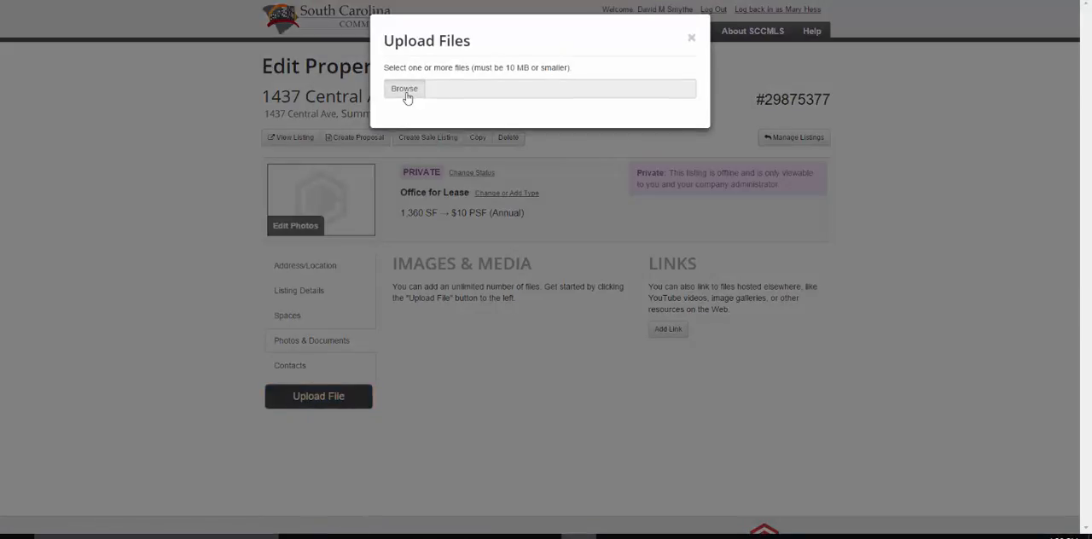
click(407, 97)
click(162, 75)
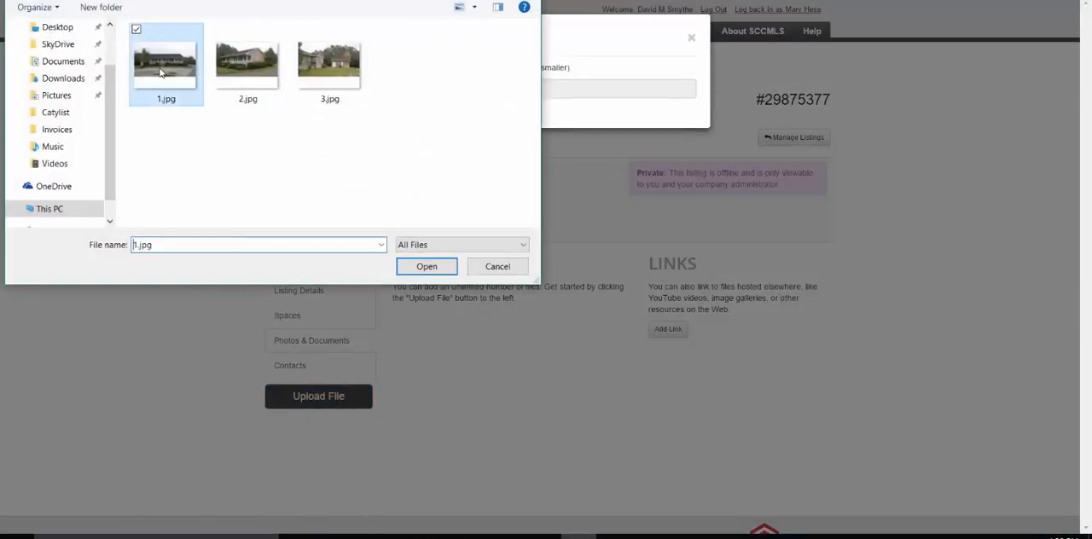
ctrl+click(228, 73)
ctrl+click(317, 72)
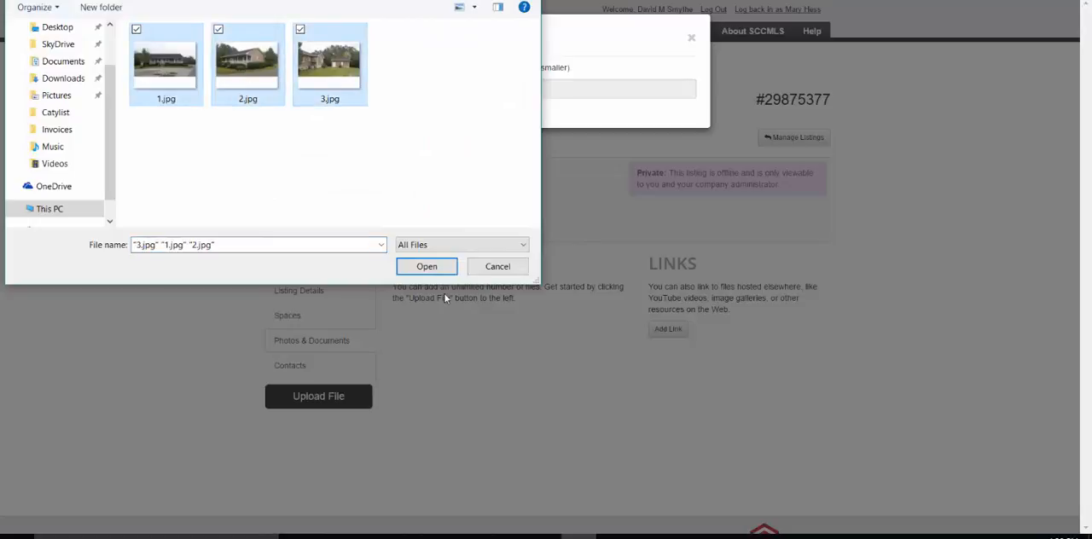
click(426, 266)
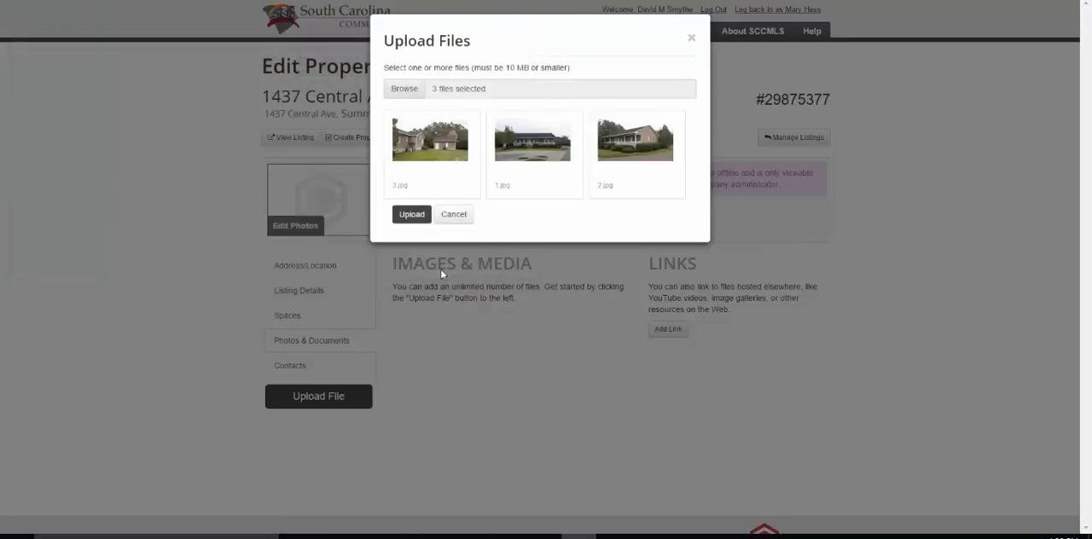
click(413, 219)
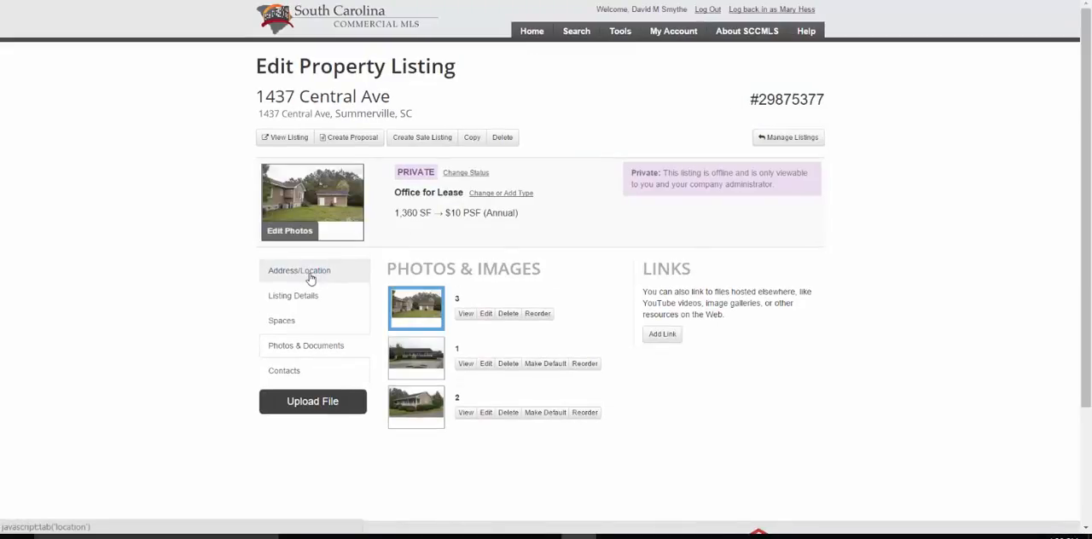
- Review the listing's address and location, listing details, spaces, and photos and documents
click(310, 279)
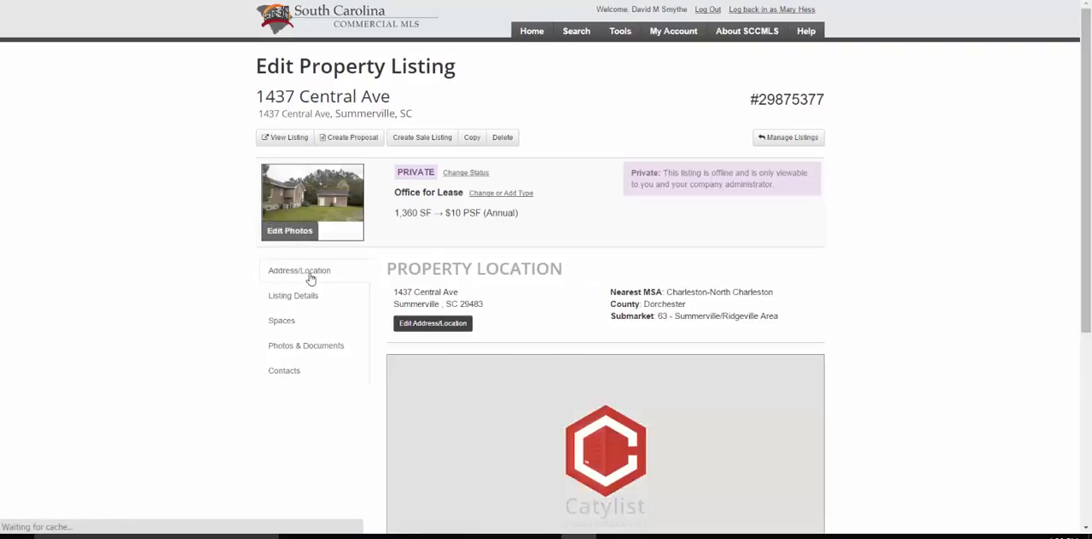
click(306, 295)
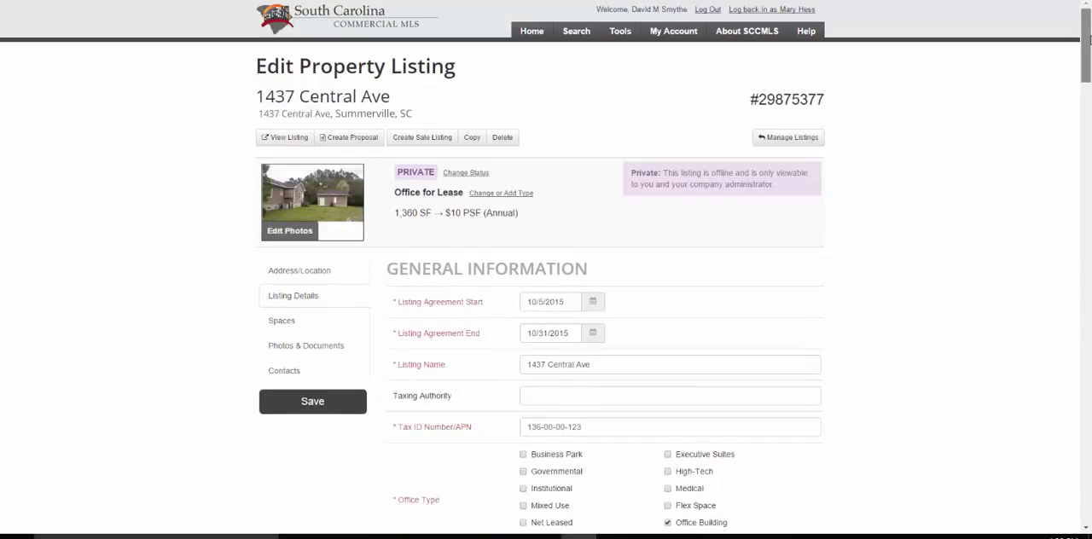
drag(1088, 35, 1090, 224)
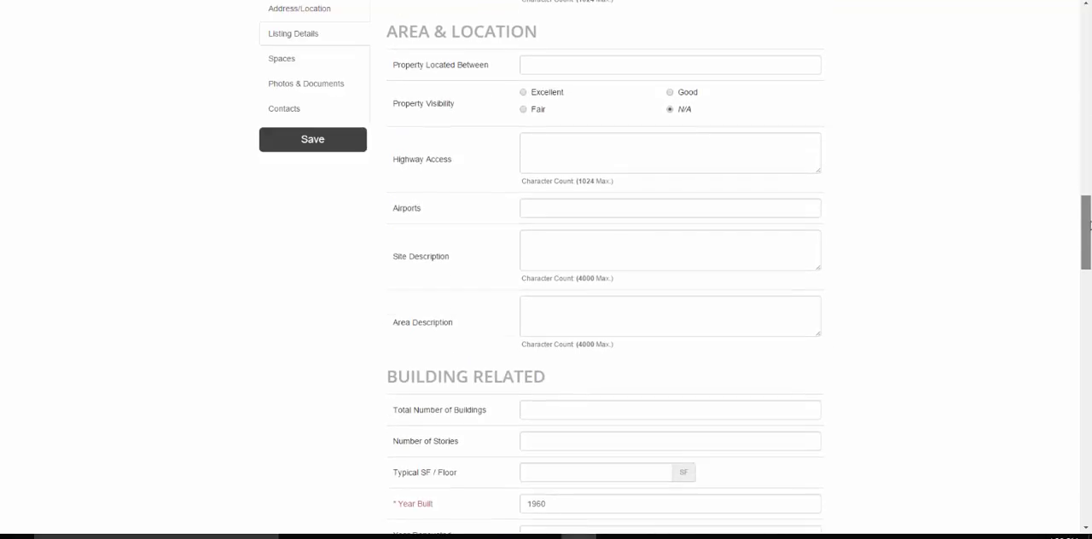
drag(1090, 225, 1090, 36)
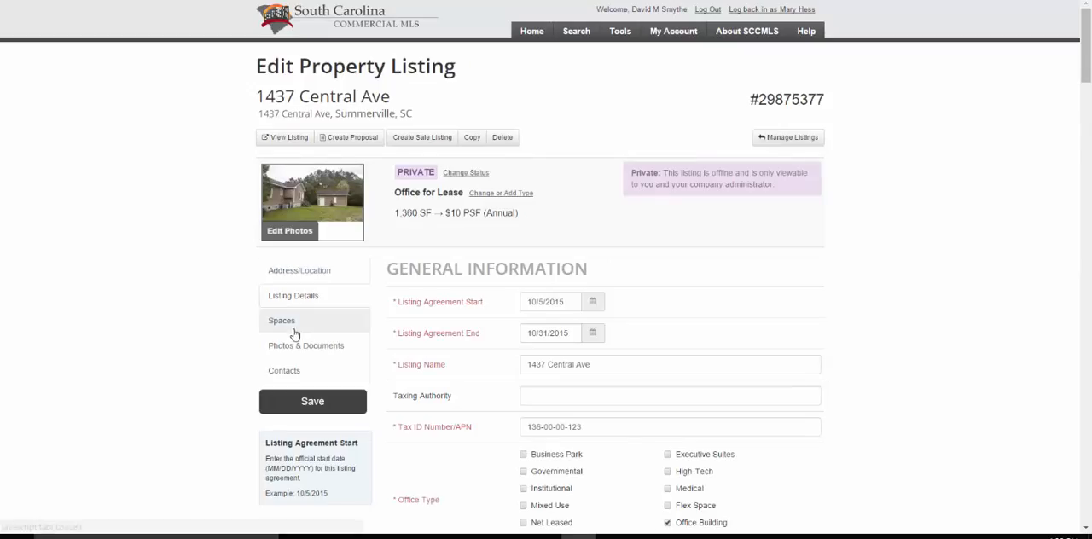
click(295, 335)
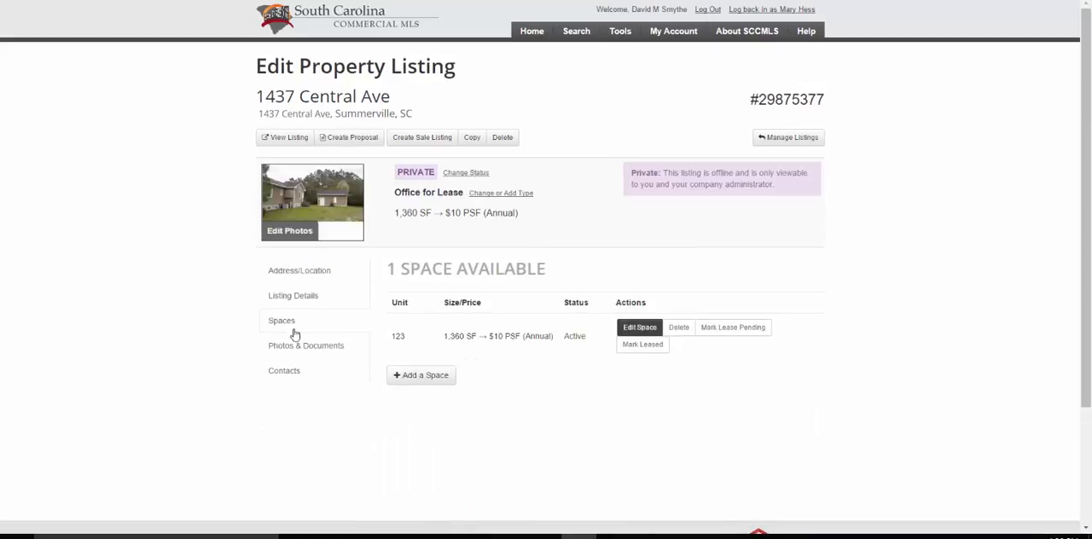
click(294, 353)
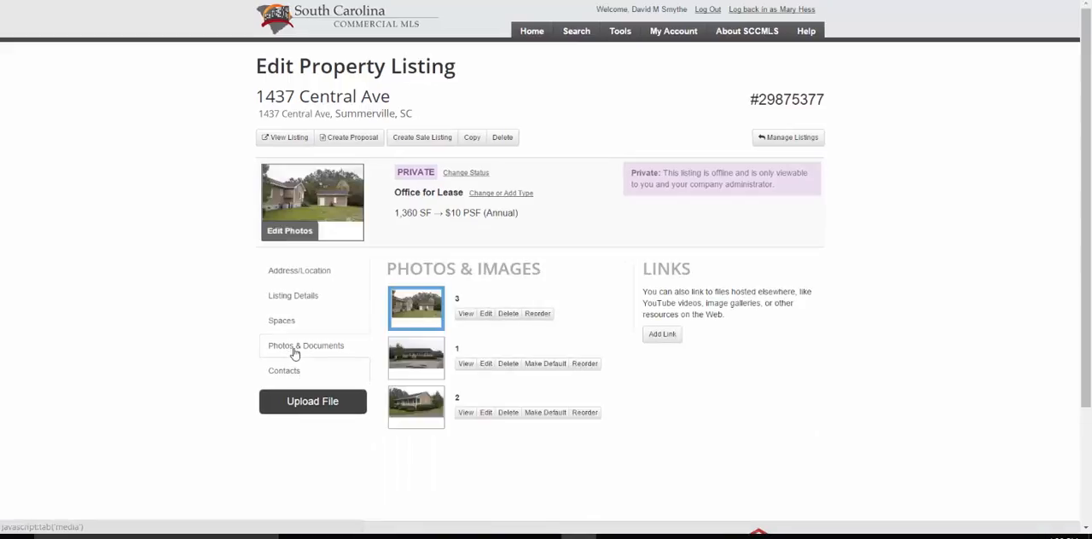
click(296, 273)
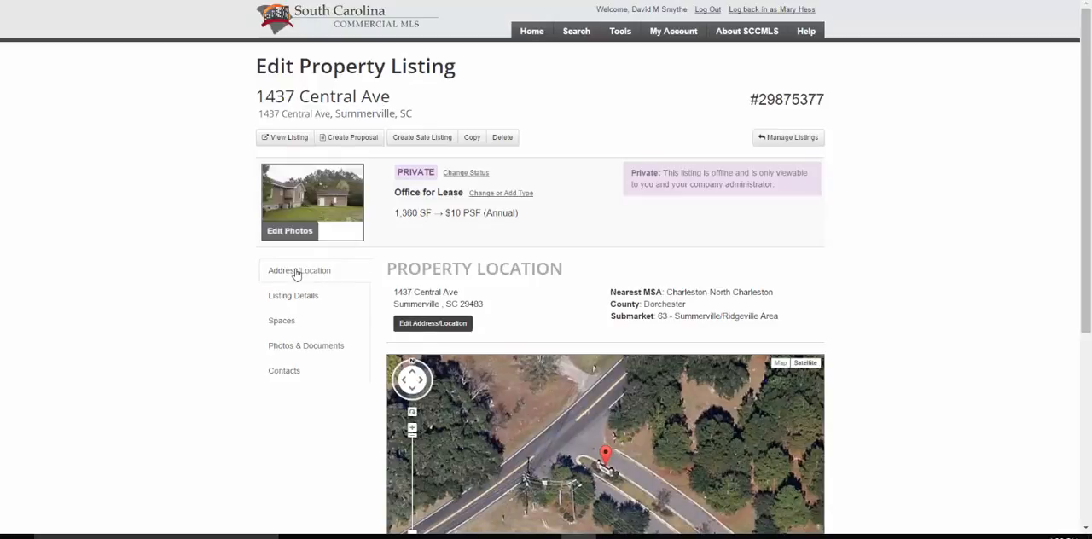
- Change the listing's status from private to Active and confirm making it public
click(475, 174)
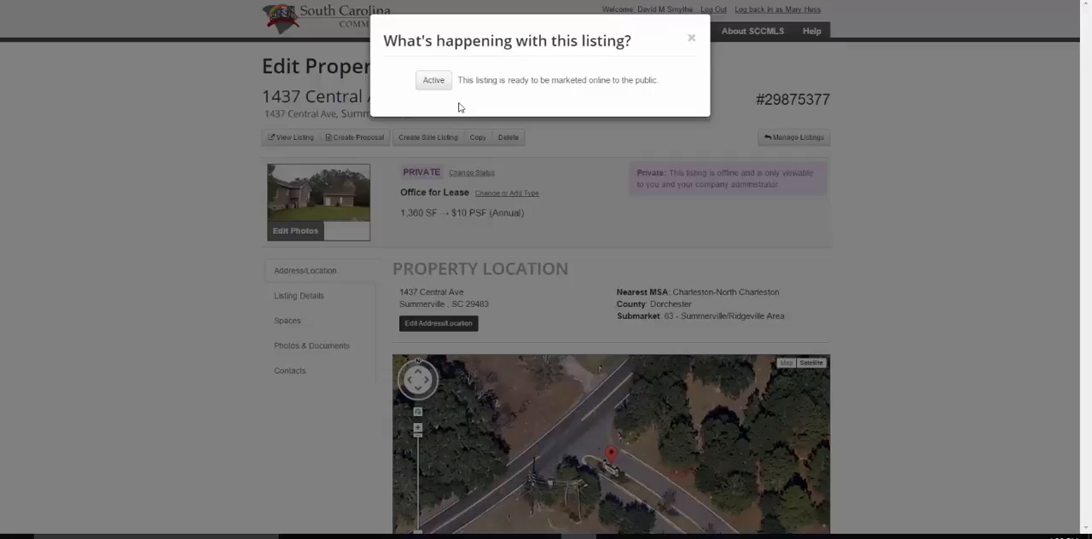
click(433, 80)
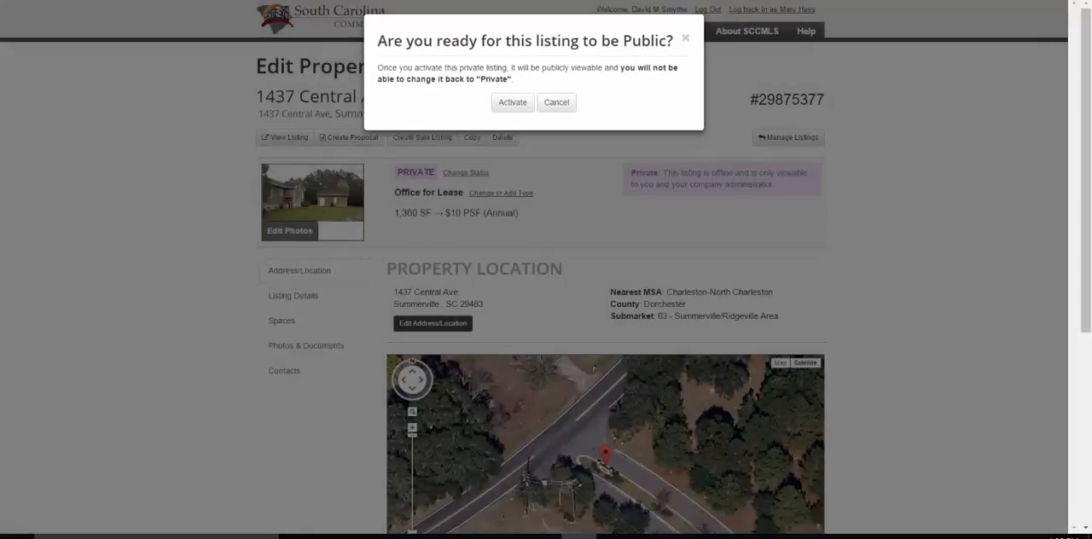
click(513, 102)
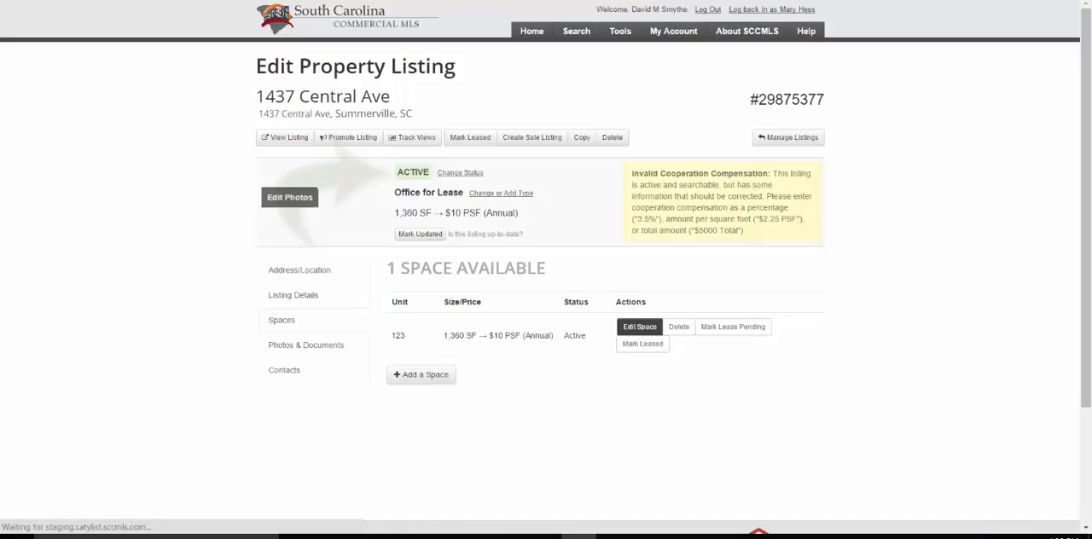